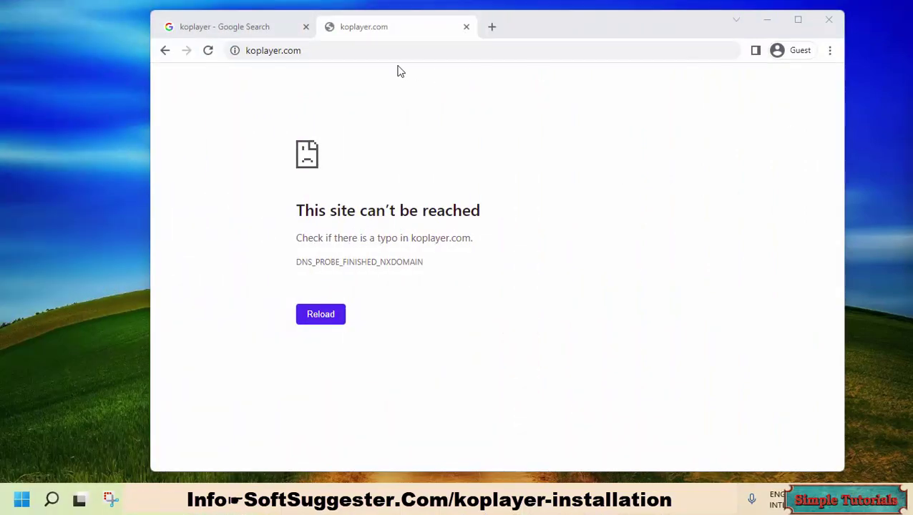
# Select the koplayer.com address text in the new tab's address bar
pyautogui.moveTo(326, 53); pyautogui.dragTo(248, 51)
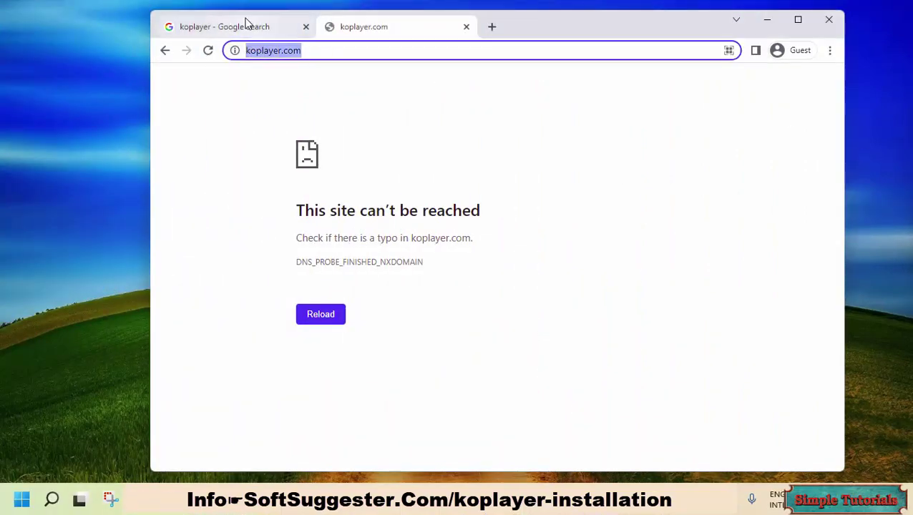
# Go back to the koplayer search results and open the FileHorse KOPLAYER download page
pyautogui.click(248, 25)
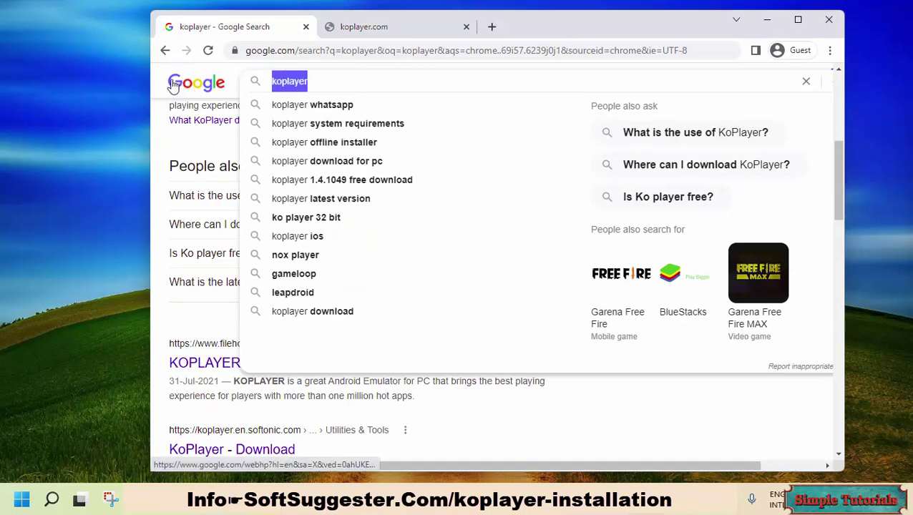
pyautogui.click(564, 466)
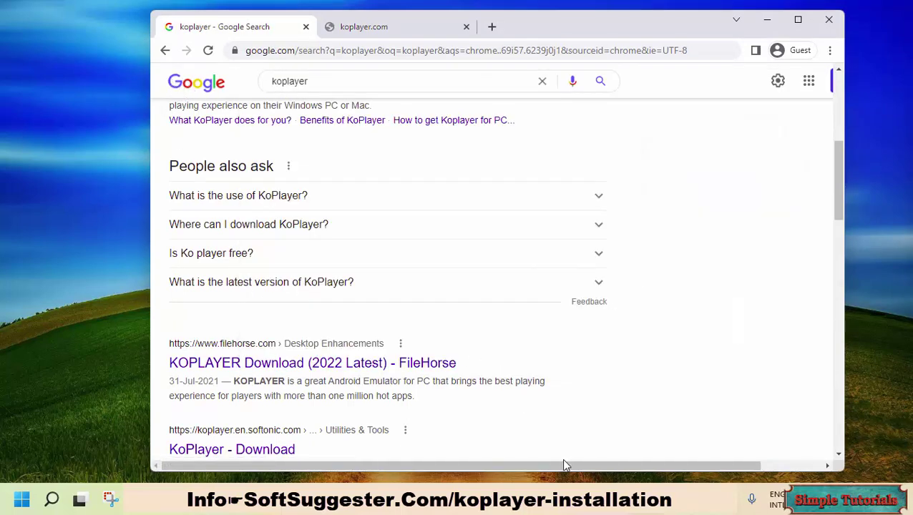
pyautogui.scroll(-1, 513, 441)
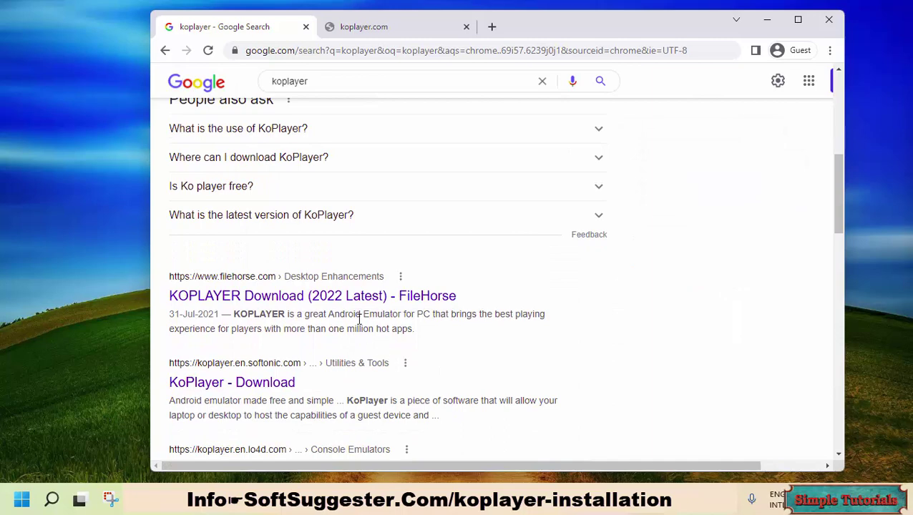
pyautogui.click(329, 301)
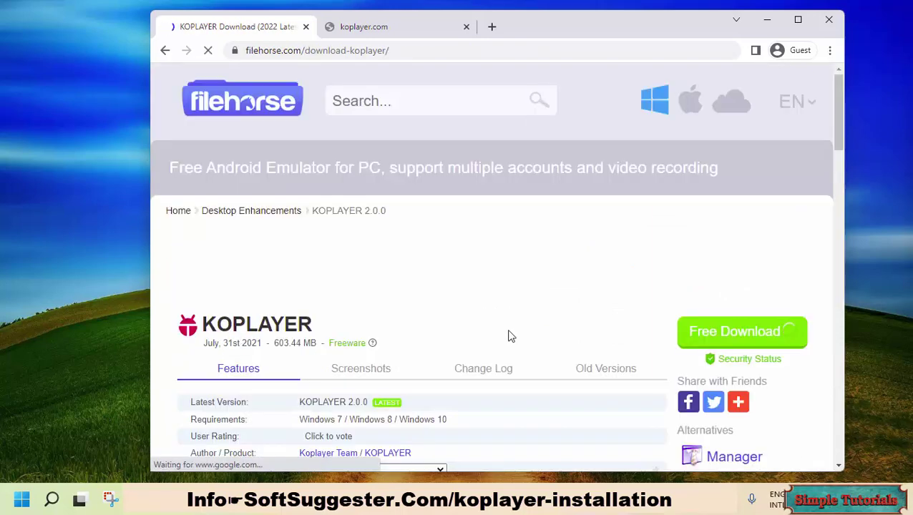
pyautogui.scroll(-2, 521, 342)
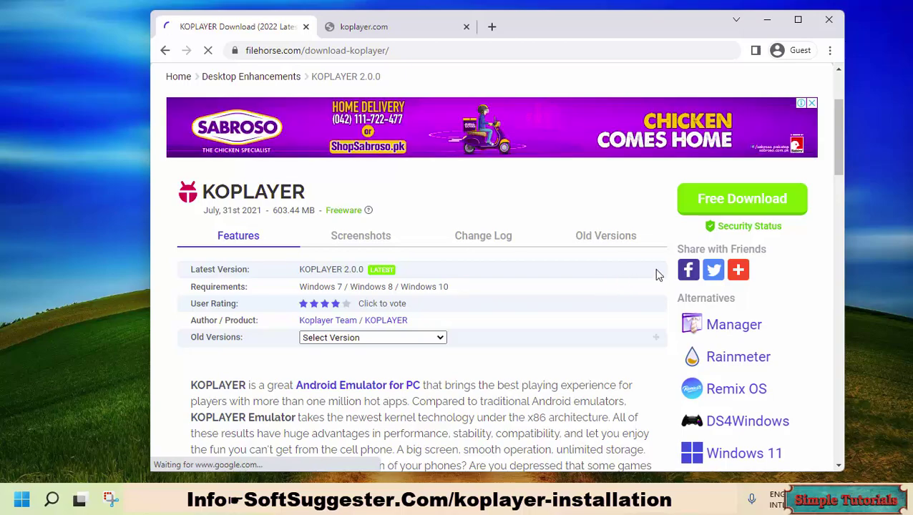
pyautogui.scroll(-1, 592, 322)
pyautogui.scroll(-5, 593, 322)
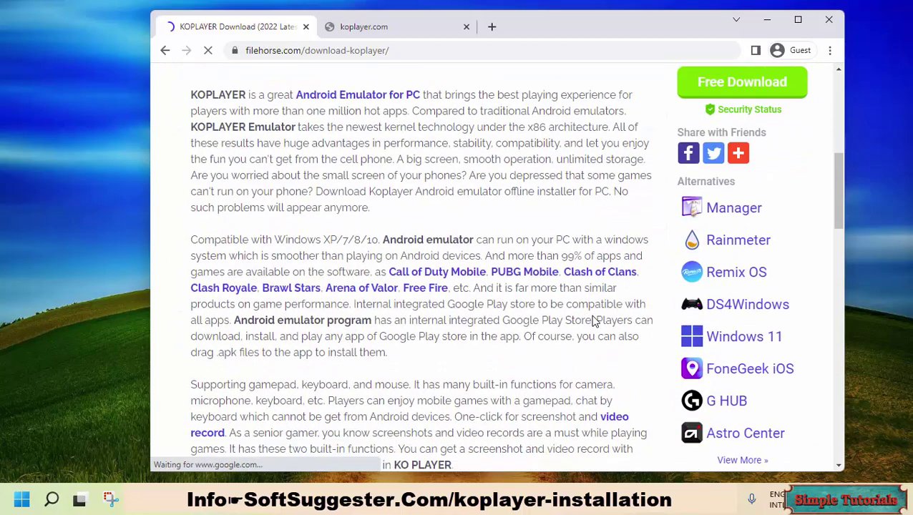
pyautogui.scroll(3, 593, 322)
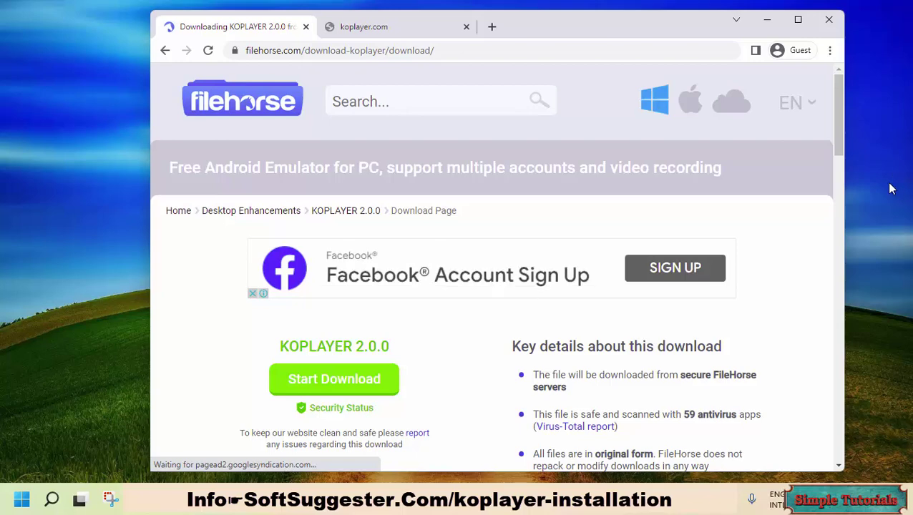
# Run the downloaded koplayer-2.0.0 installer from Chrome's Downloads list
pyautogui.click(830, 50)
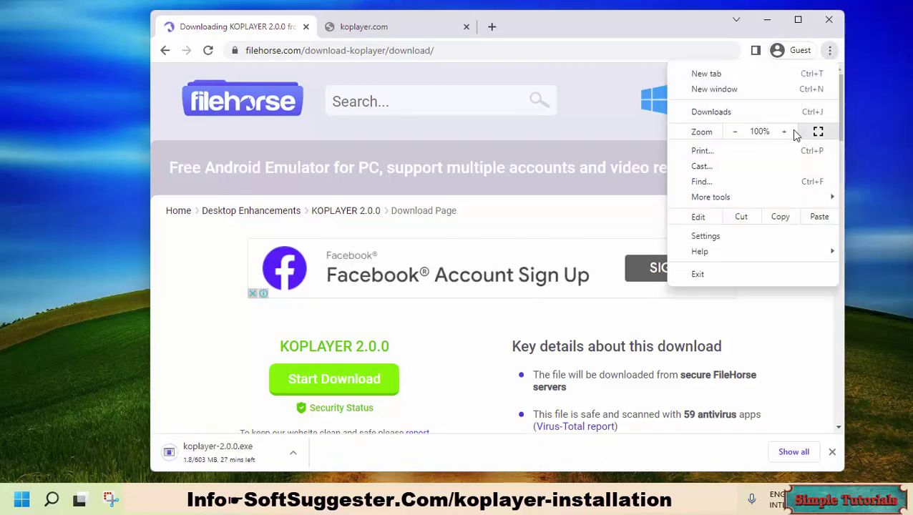
pyautogui.click(709, 112)
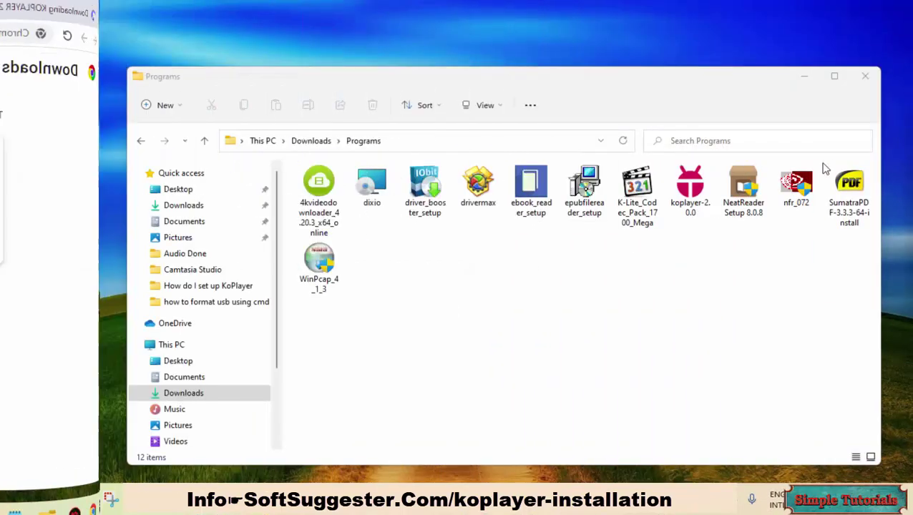
pyautogui.doubleClick(690, 207)
pyautogui.click(804, 77)
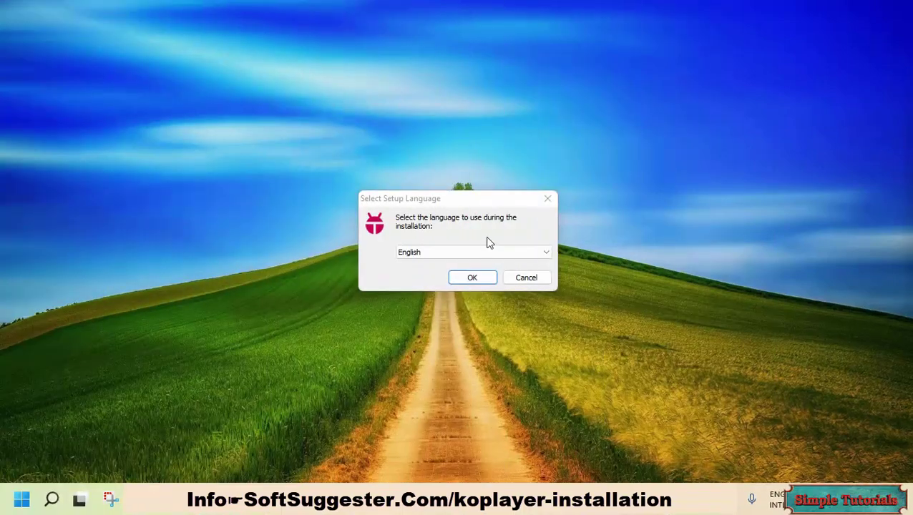
# Choose English as the setup language and accept the KOPLAYER license agreement
pyautogui.click(475, 280)
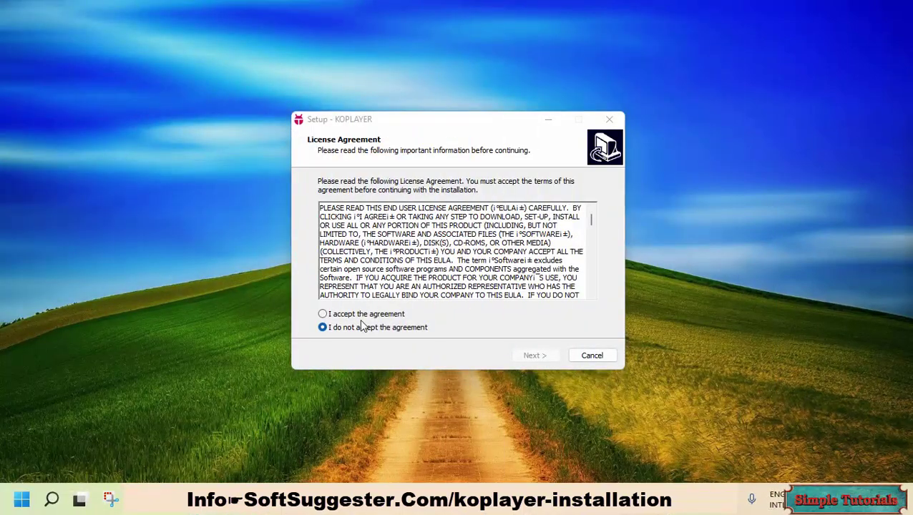
pyautogui.click(351, 315)
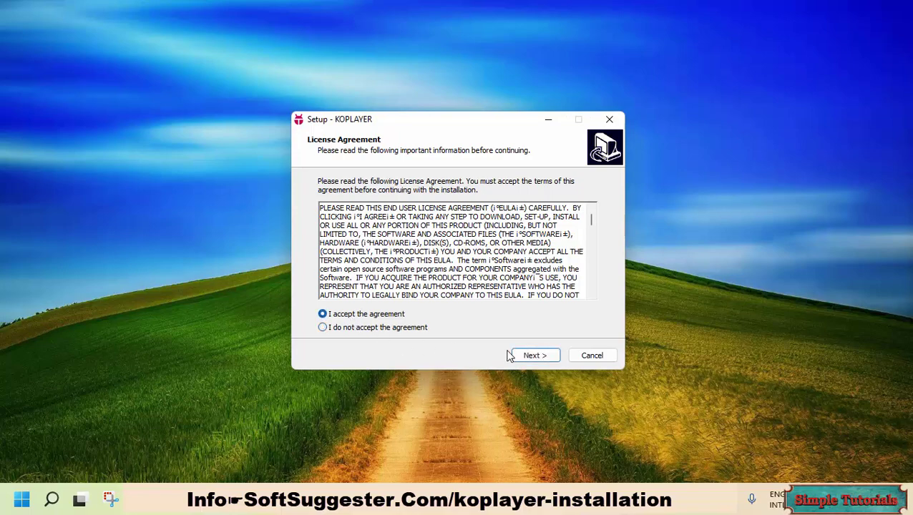
pyautogui.click(514, 356)
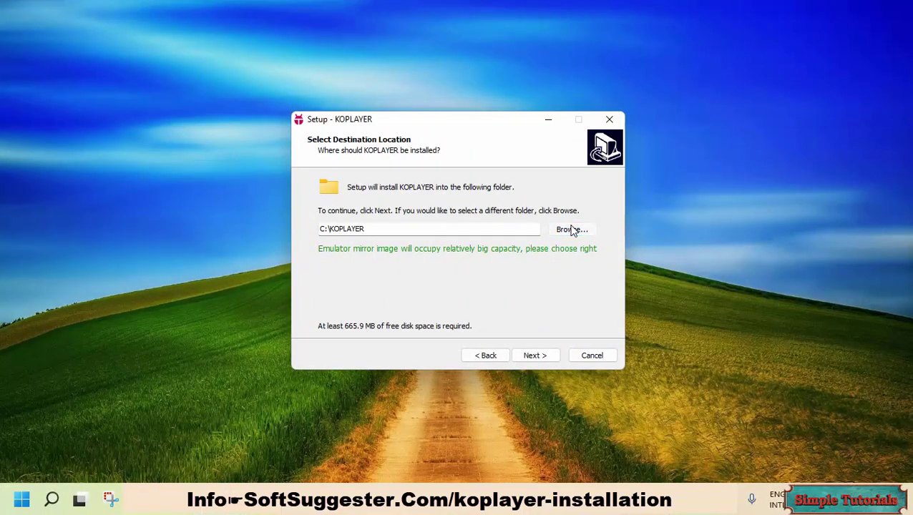
# Keep the C:\KOPLAYER install folder, install, and finish with KOPLAYER launching
pyautogui.click(573, 230)
pyautogui.moveTo(469, 131); pyautogui.dragTo(401, 133)
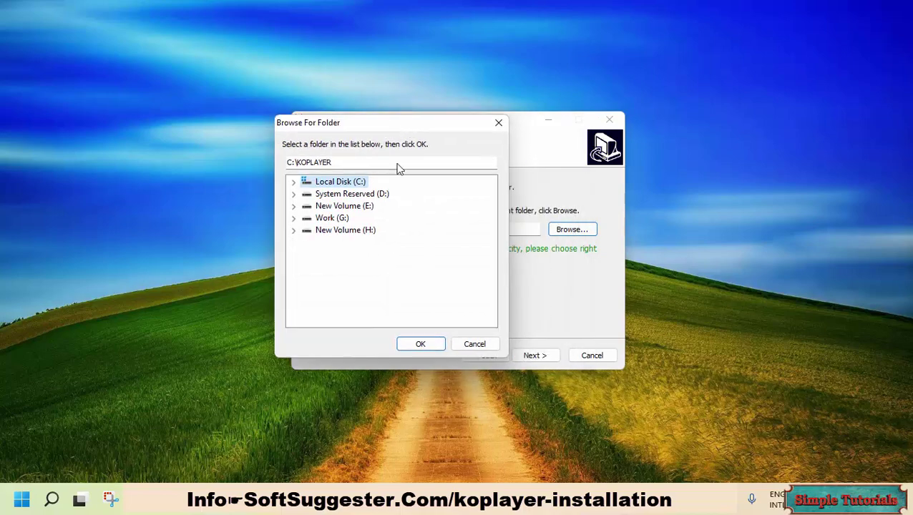
pyautogui.click(467, 347)
pyautogui.click(576, 229)
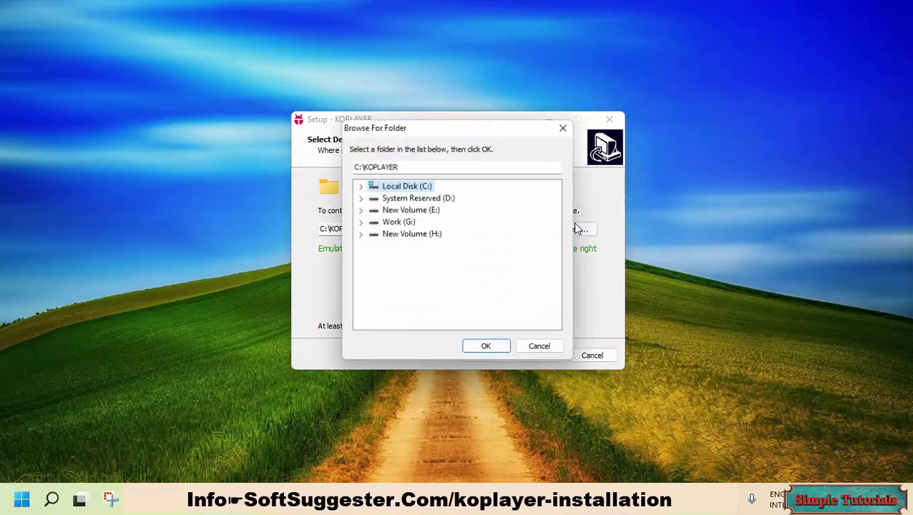
pyautogui.click(539, 348)
pyautogui.click(534, 355)
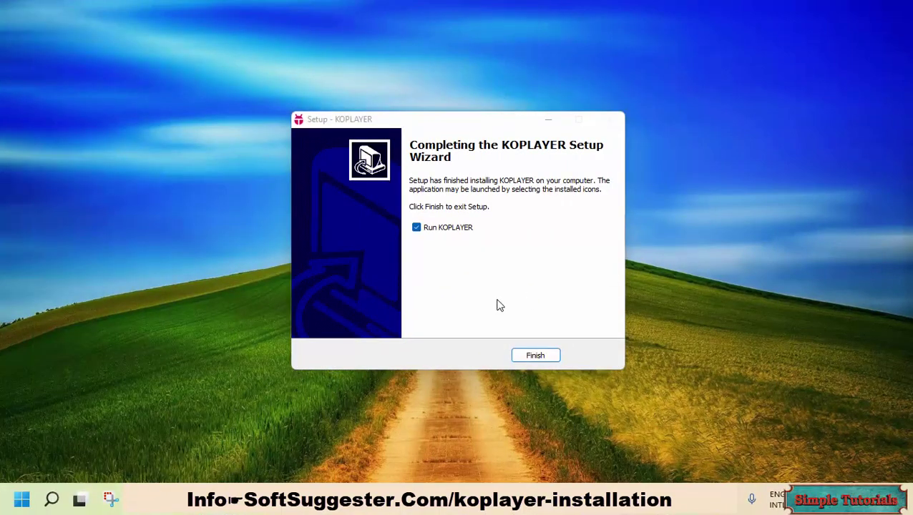
pyautogui.click(532, 358)
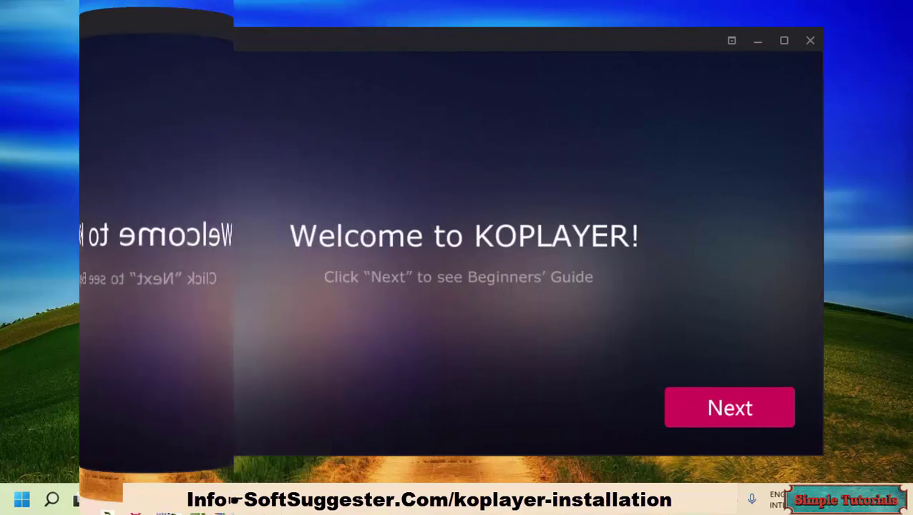
# Skip the beginners' guide, enter the Google account email, and dismiss the shared folder dialog
pyautogui.click(137, 80)
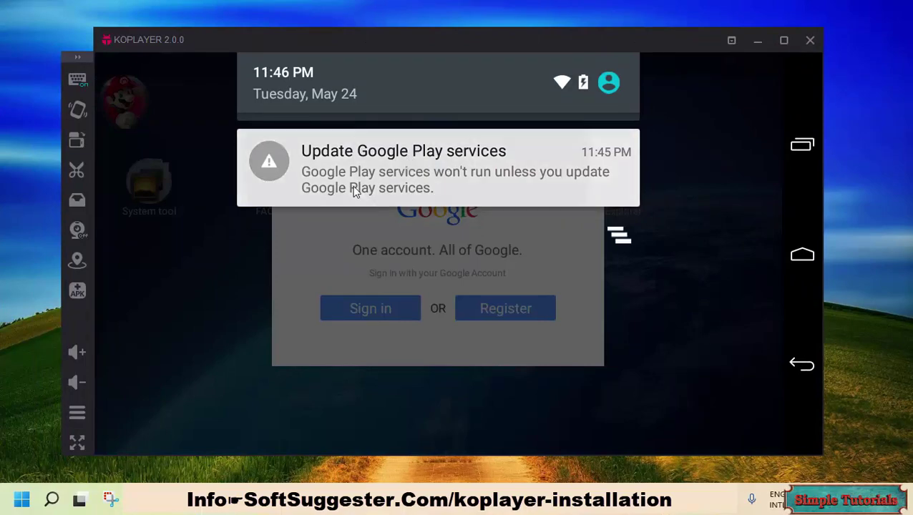
pyautogui.click(354, 192)
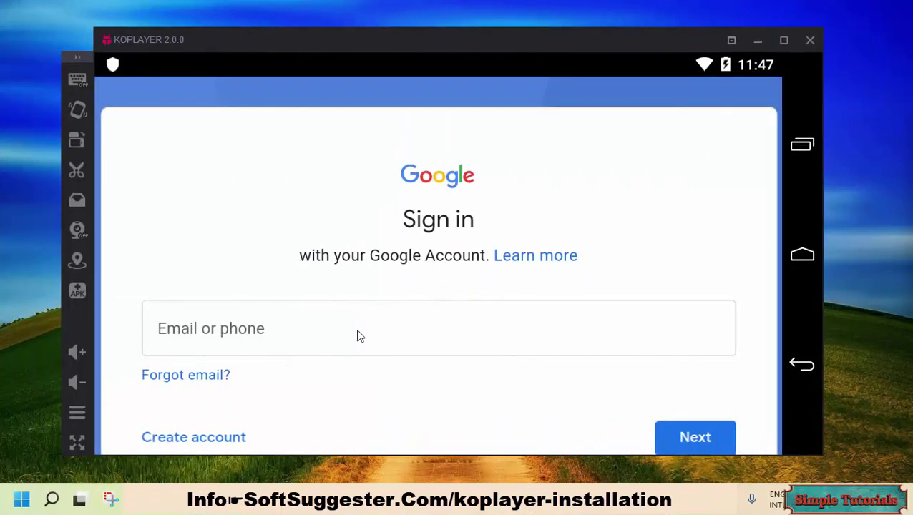
pyautogui.click(357, 337)
pyautogui.write('ati')
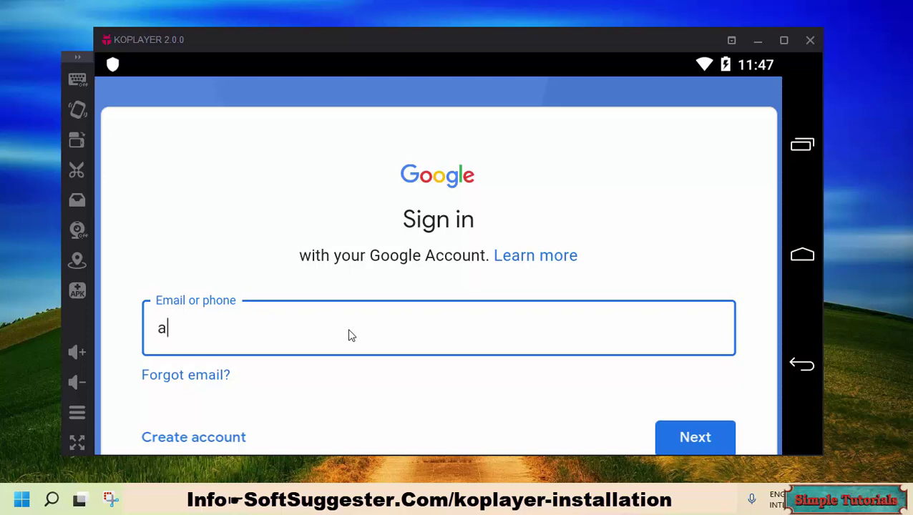
pyautogui.write('fi')
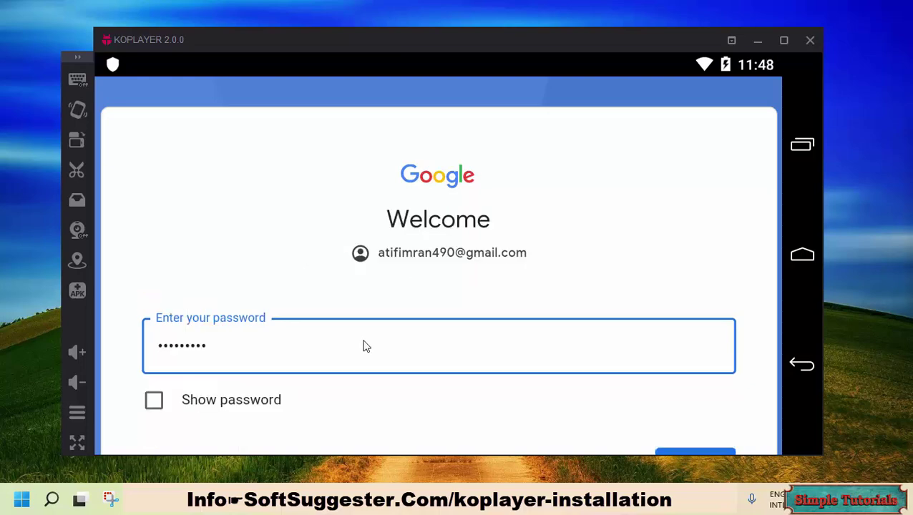
pyautogui.press('Return')
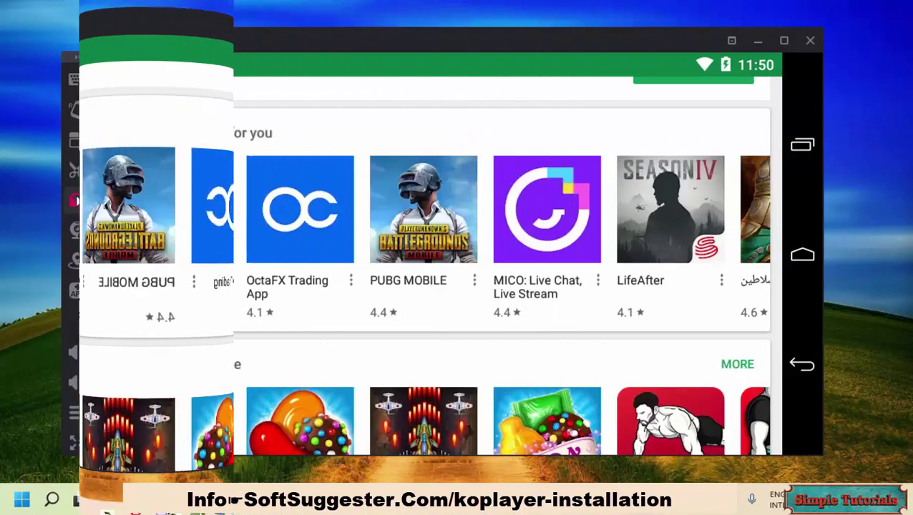
pyautogui.click(80, 202)
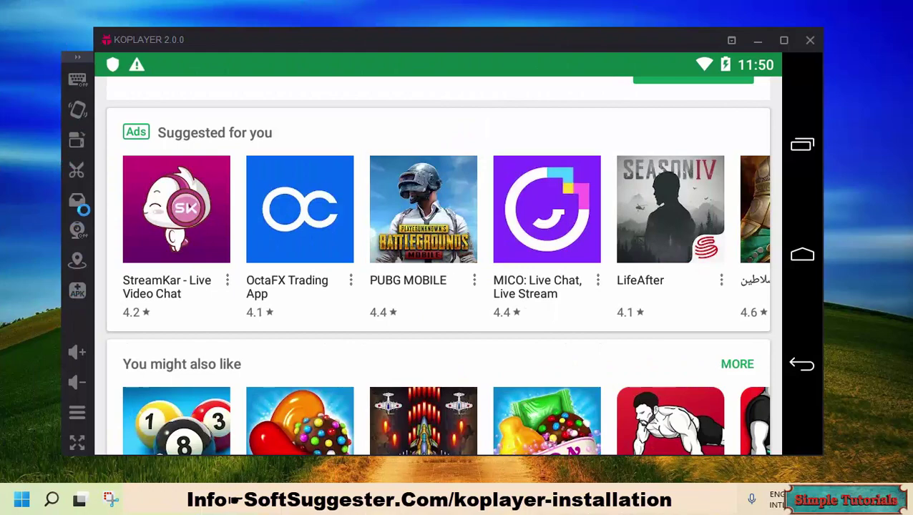
pyautogui.click(501, 332)
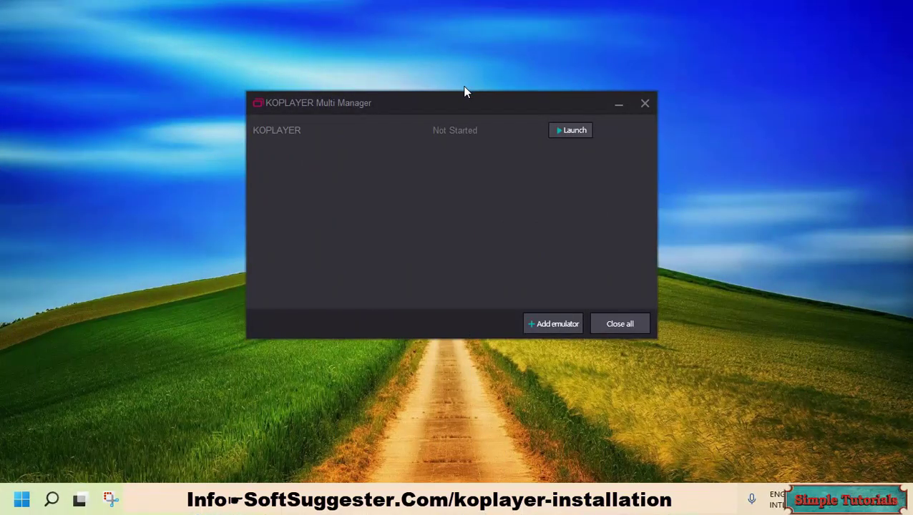
# Reposition the Multi Manager window and view, then dismiss, the add-emulator options
pyautogui.moveTo(464, 92); pyautogui.dragTo(473, 118)
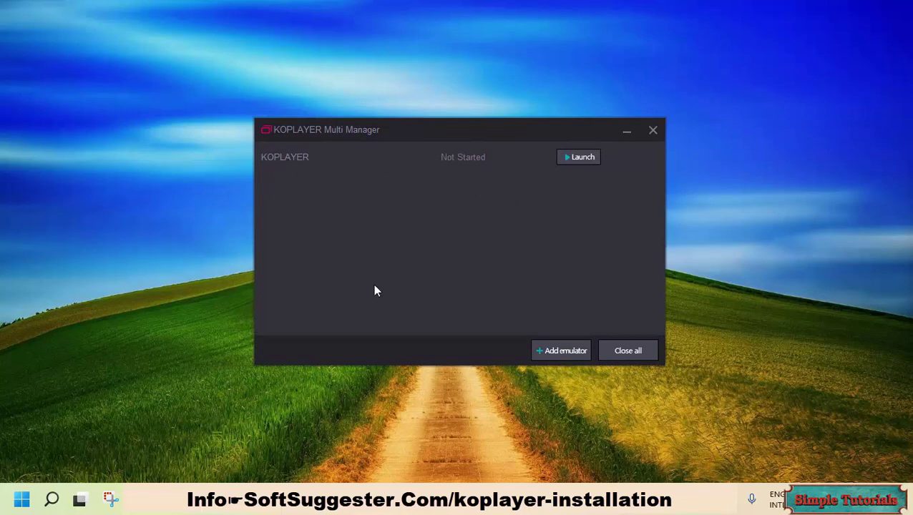
pyautogui.click(550, 355)
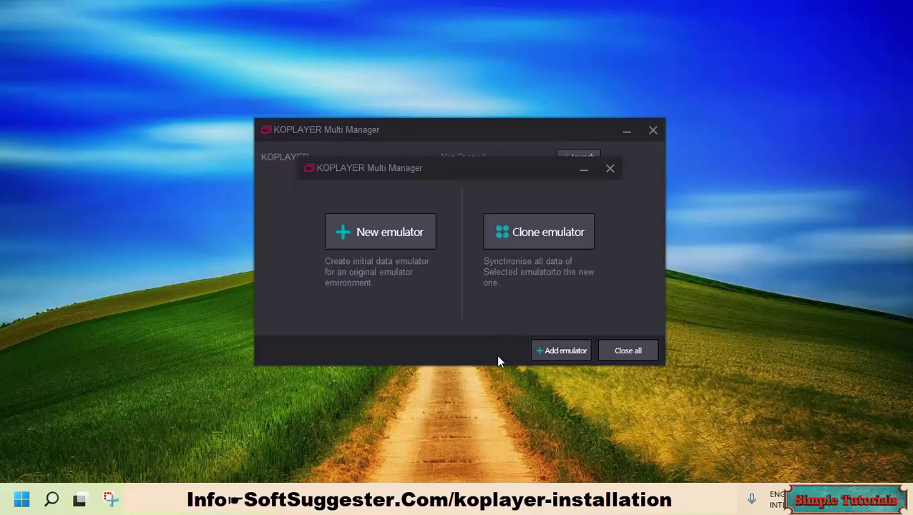
pyautogui.click(611, 170)
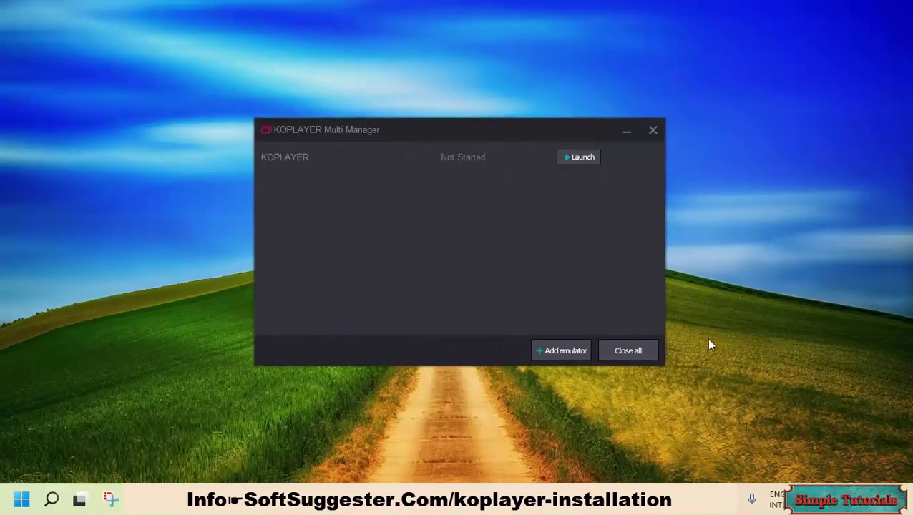
# Close all emulators, confirming with Yes, then close the Multi Manager window
pyautogui.click(650, 352)
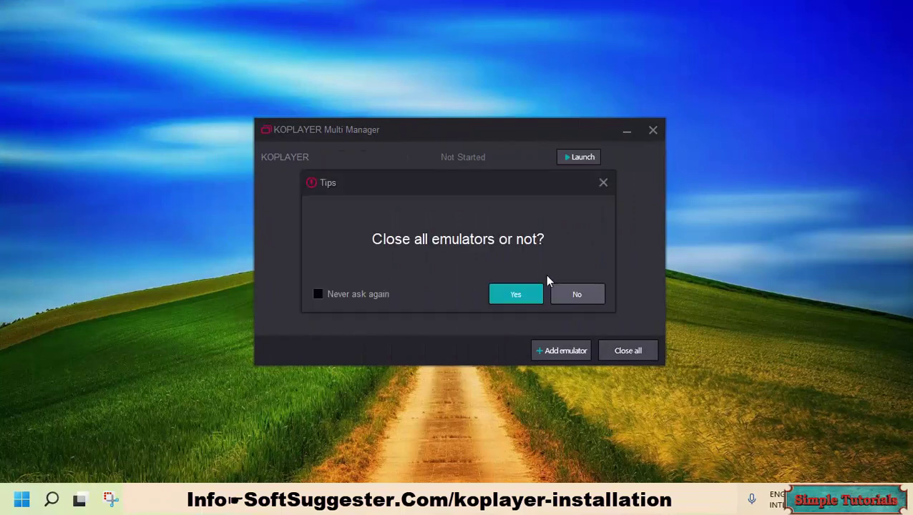
pyautogui.click(513, 296)
pyautogui.click(641, 347)
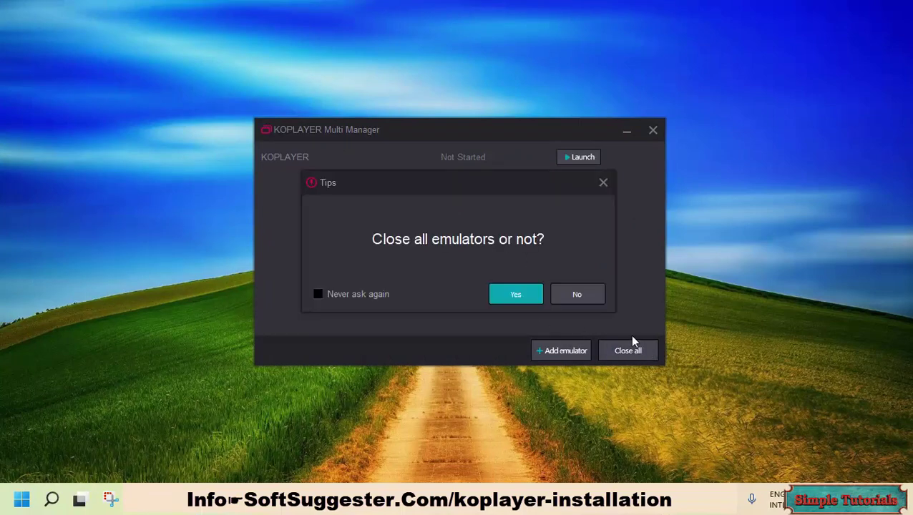
pyautogui.click(590, 295)
pyautogui.click(512, 301)
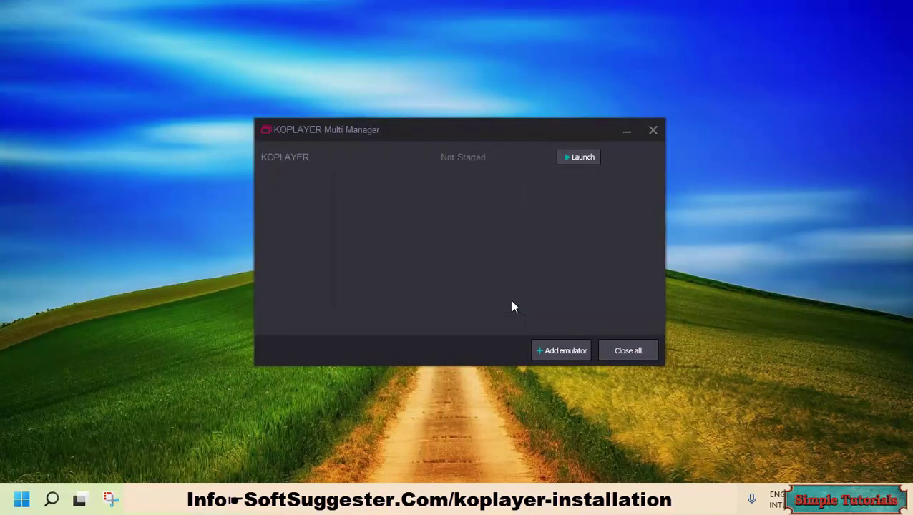
pyautogui.click(653, 131)
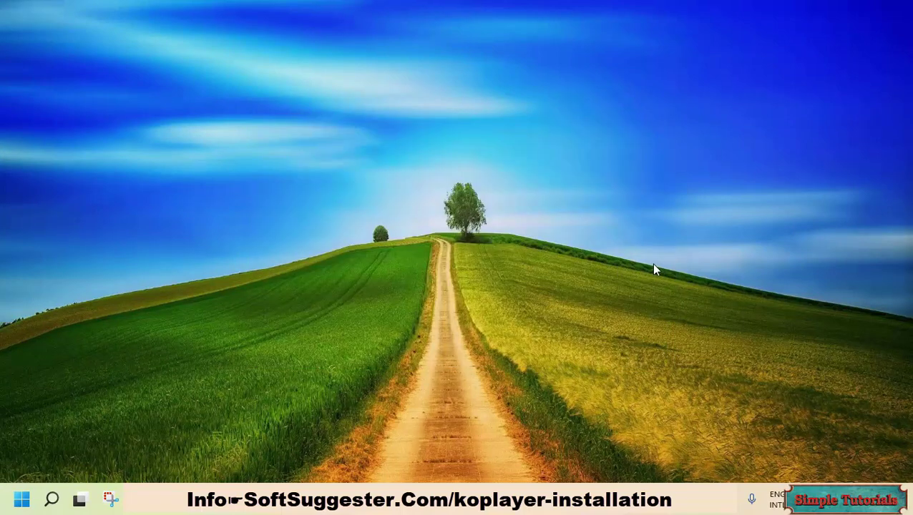